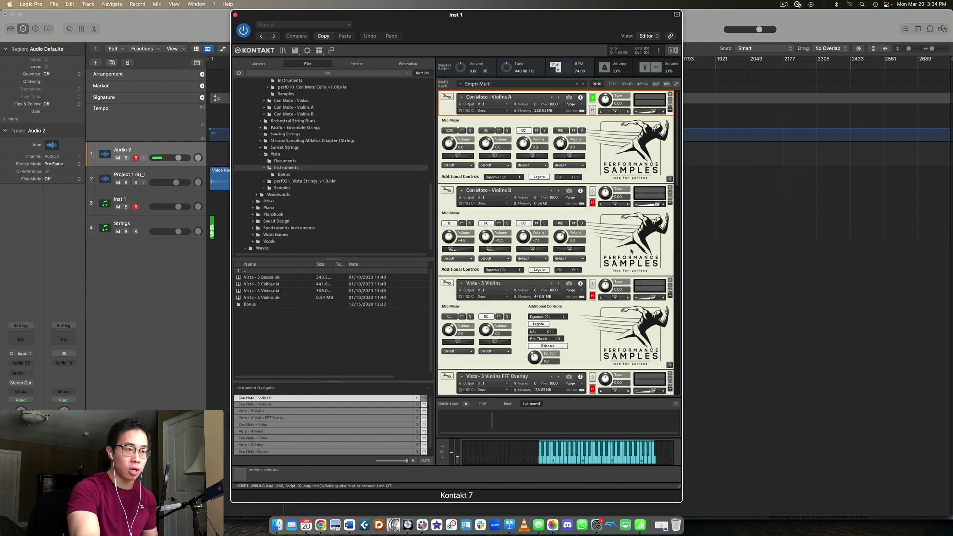
# - Look over the Con Moto and Vista string patches loaded in the instrument rack
pyautogui.scroll(-2, 575, 273)
pyautogui.scroll(2, 546, 283)
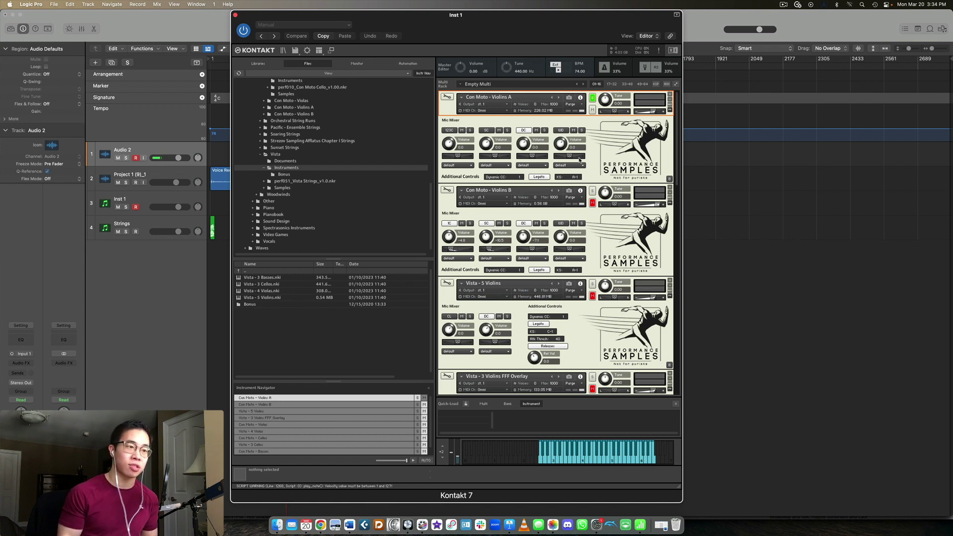
pyautogui.scroll(-1, 614, 146)
pyautogui.scroll(2, 612, 147)
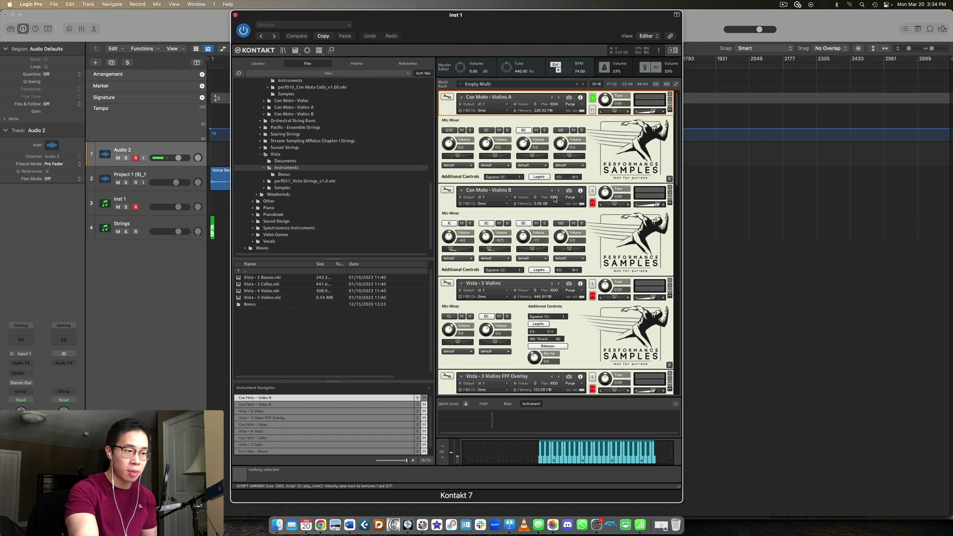
pyautogui.scroll(-10, 553, 226)
pyautogui.scroll(10, 553, 226)
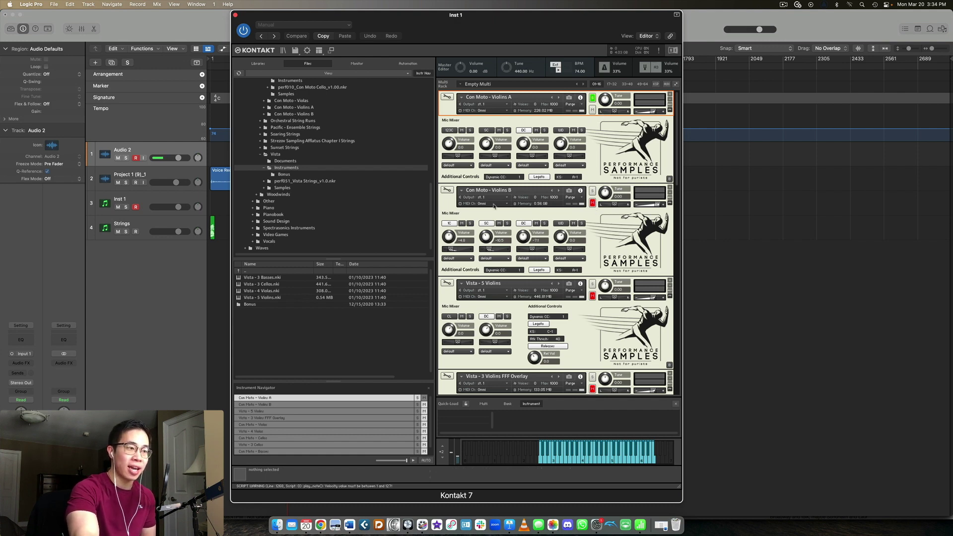
pyautogui.scroll(-4, 494, 206)
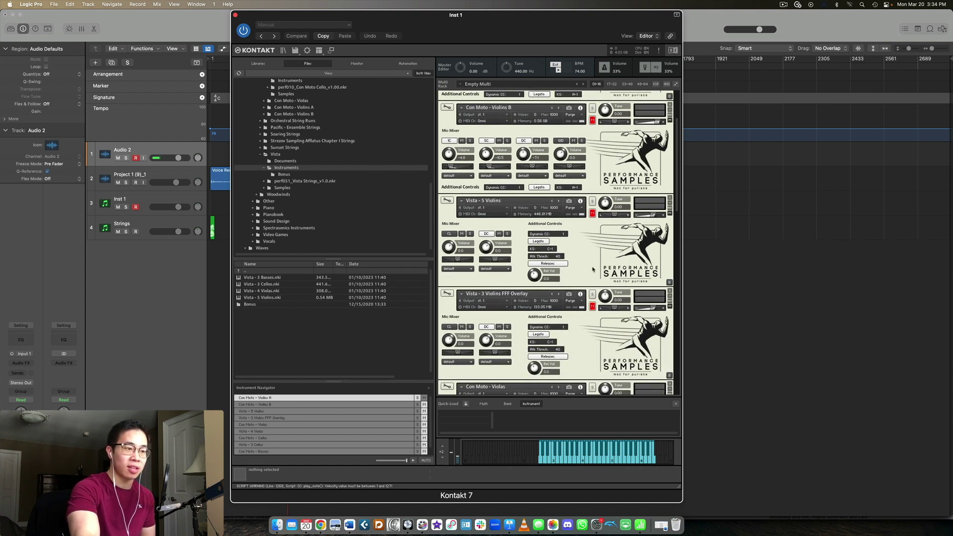
pyautogui.scroll(4, 588, 280)
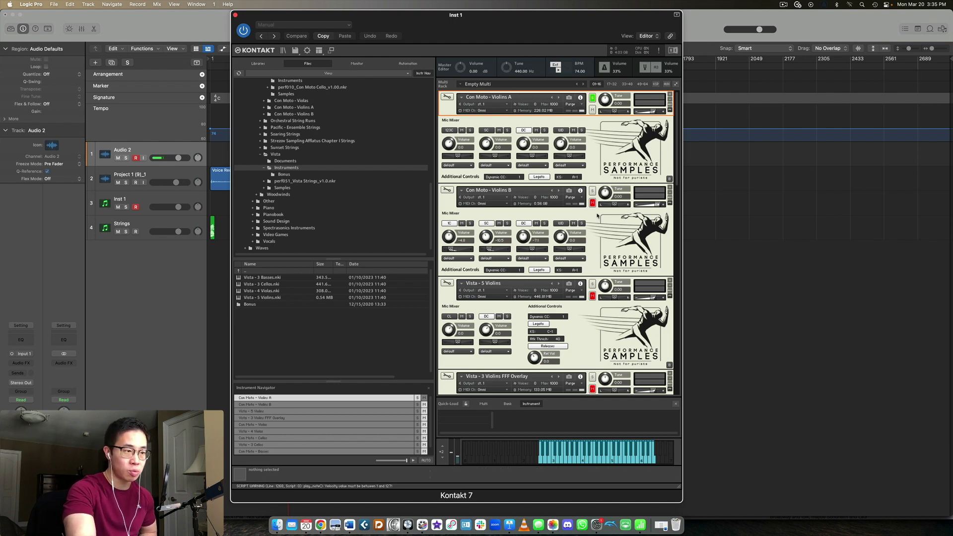
pyautogui.scroll(-3, 565, 281)
pyautogui.scroll(3, 564, 281)
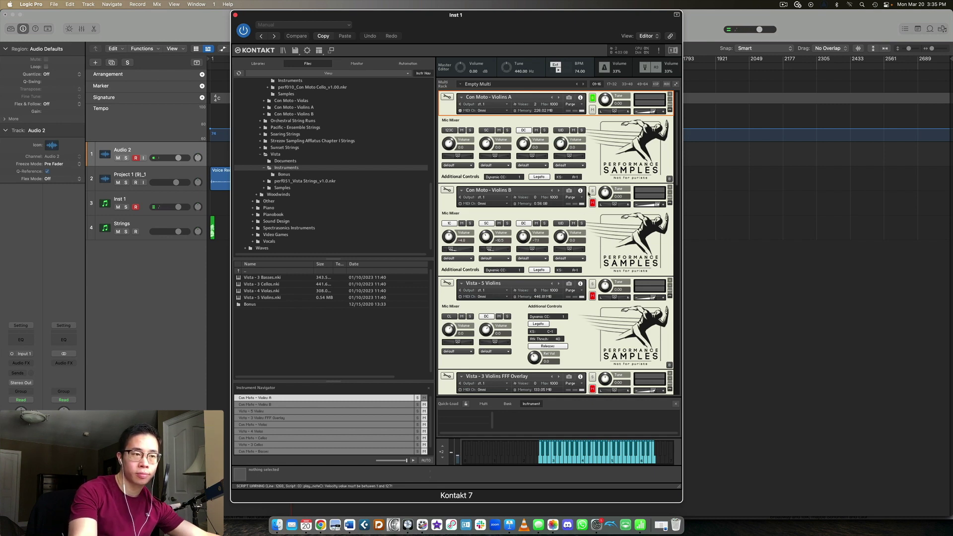
# - Solo the remaining violin patches one at a time: Con Moto - Violins B, Vista - 5 Violins and Vista - 3 Violins FFF Overlay
pyautogui.click(592, 191)
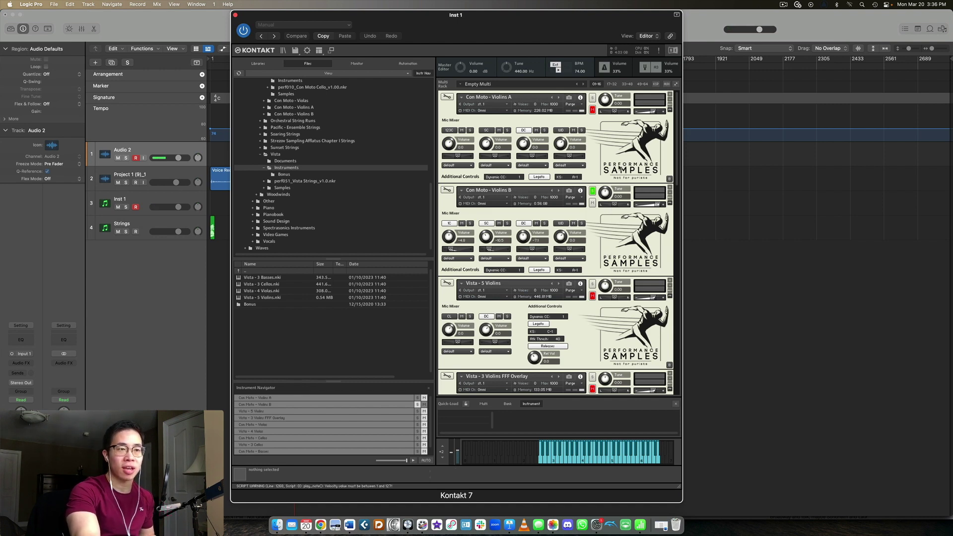
pyautogui.scroll(-5, 615, 161)
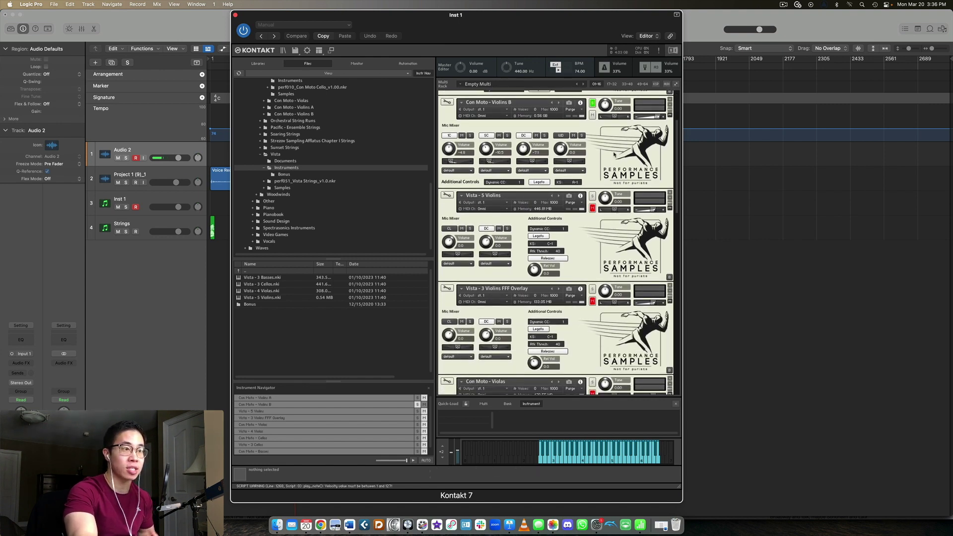
pyautogui.scroll(-2, 616, 149)
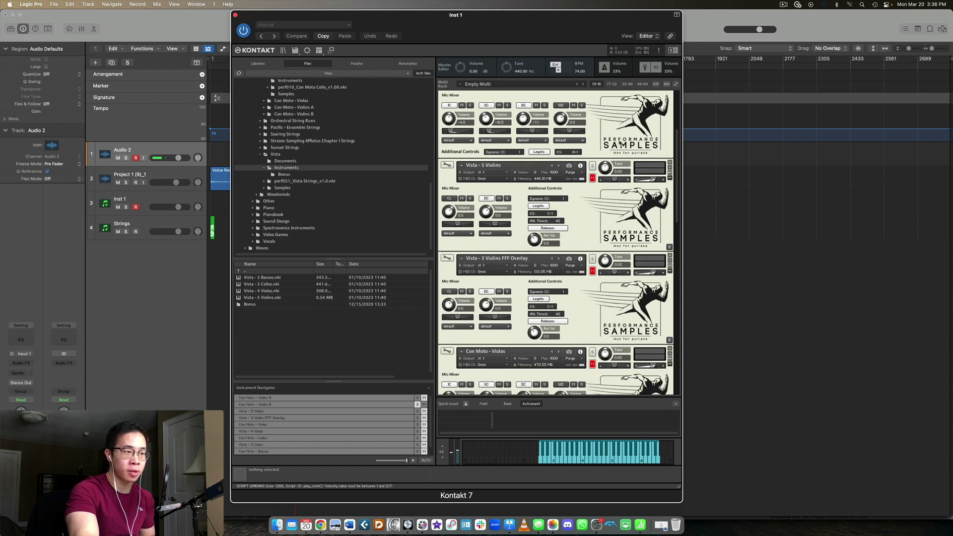
pyautogui.scroll(-1, 609, 126)
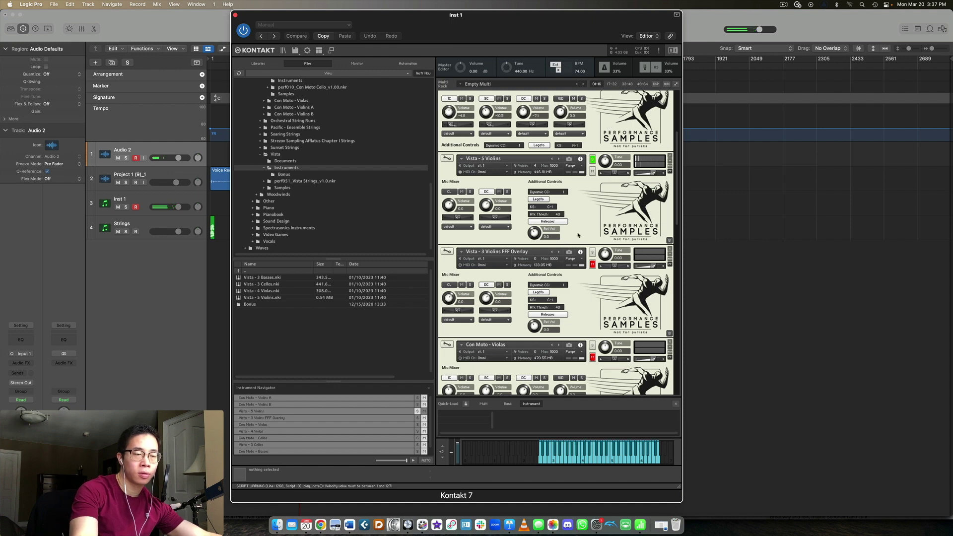
pyautogui.click(606, 253)
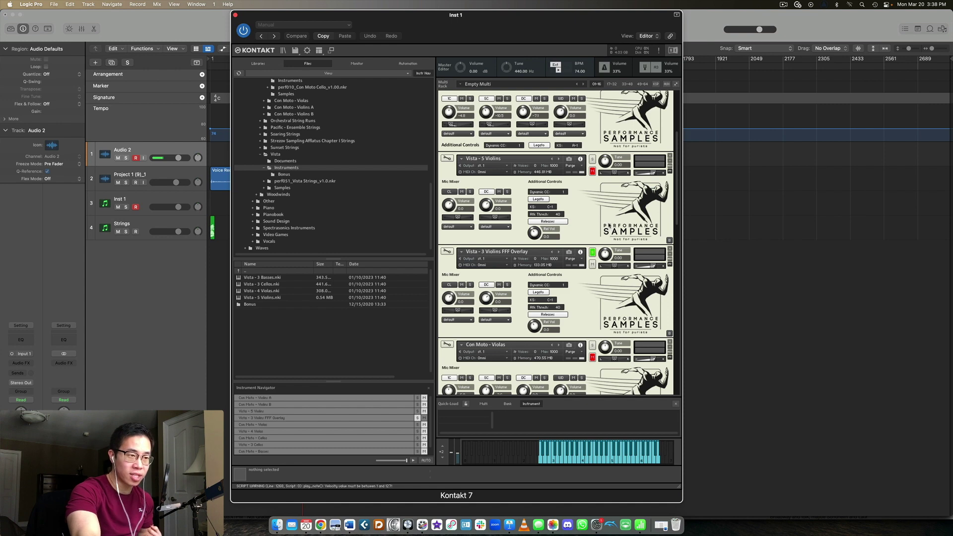
# - Solo the two viola patches one after the other, Con Moto - Violas first and Vista - 4 Violas second
pyautogui.scroll(3, 604, 226)
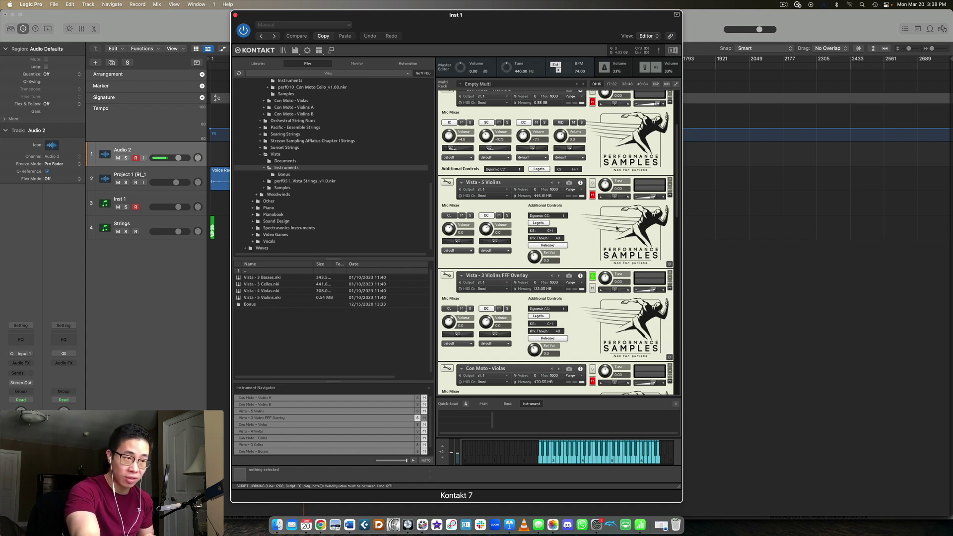
pyautogui.scroll(4, 621, 226)
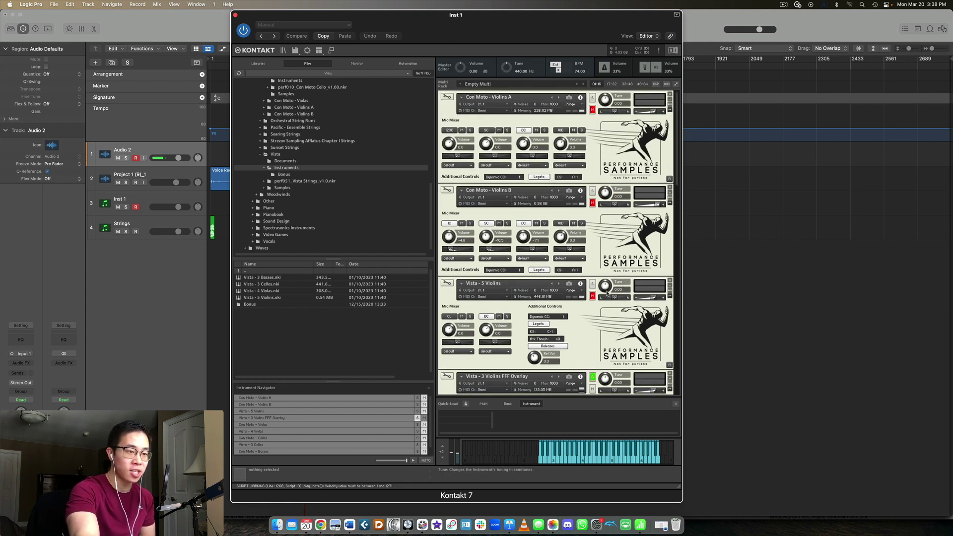
pyautogui.scroll(-7, 606, 242)
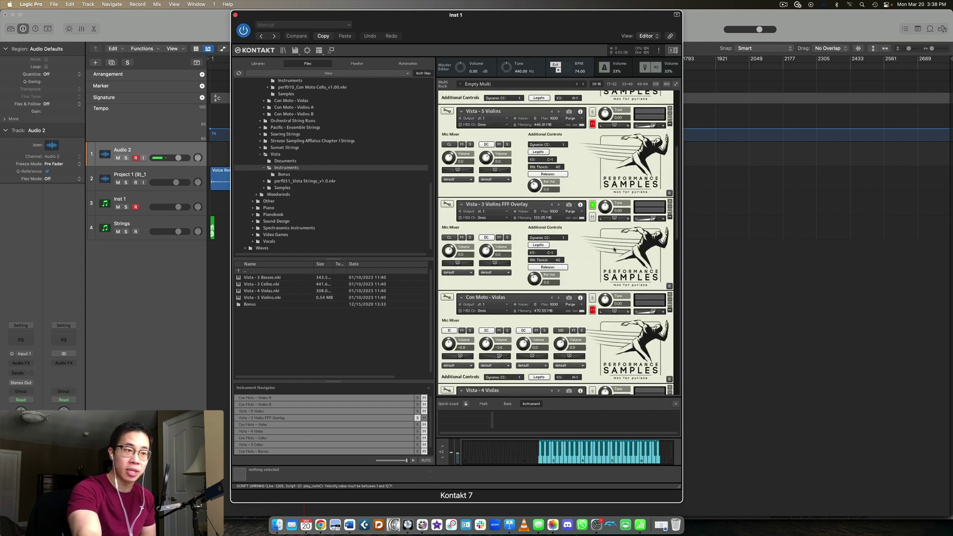
pyautogui.scroll(-6, 616, 246)
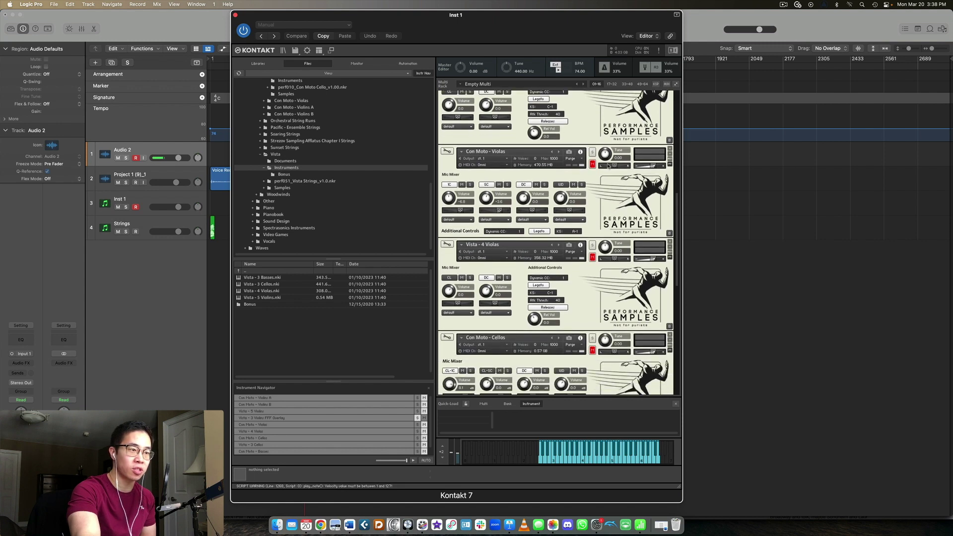
pyautogui.click(594, 153)
pyautogui.scroll(-1, 597, 151)
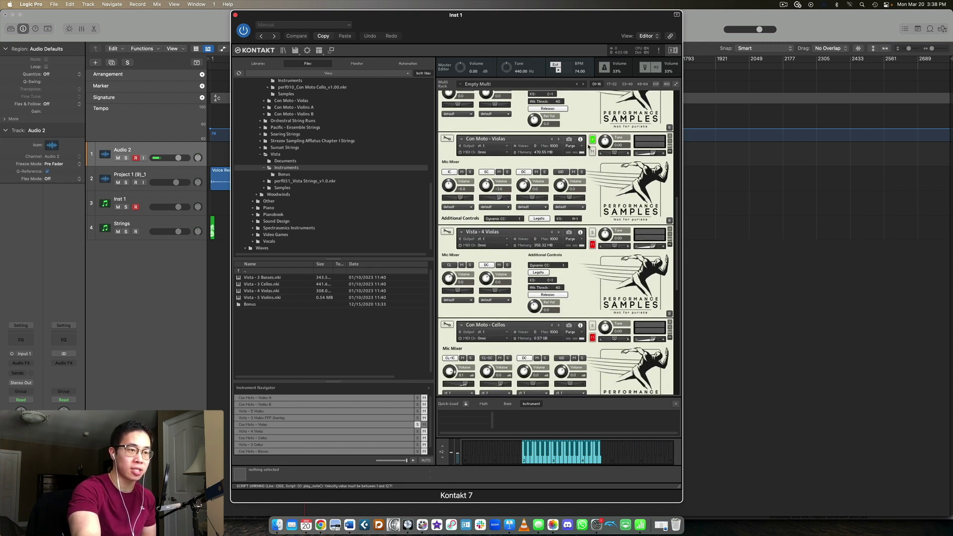
pyautogui.click(597, 154)
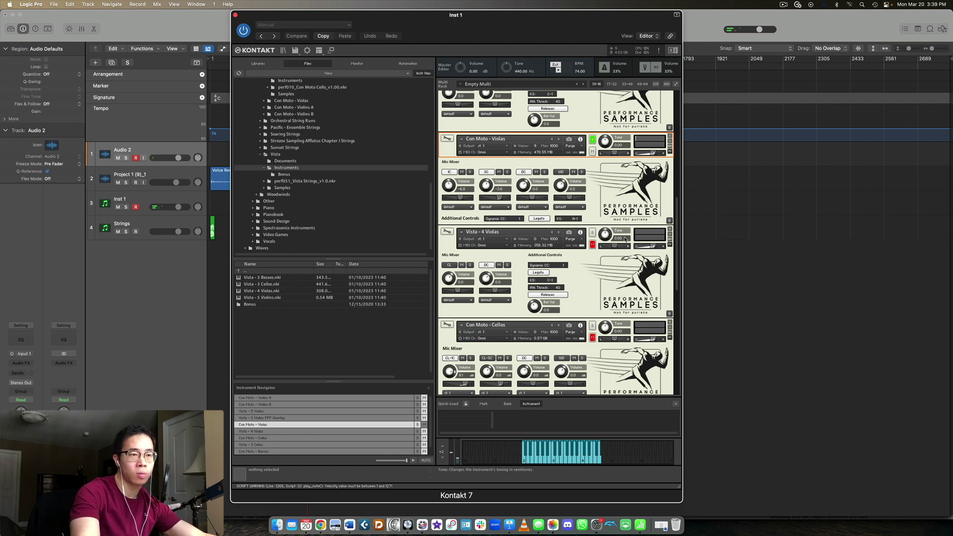
pyautogui.click(591, 233)
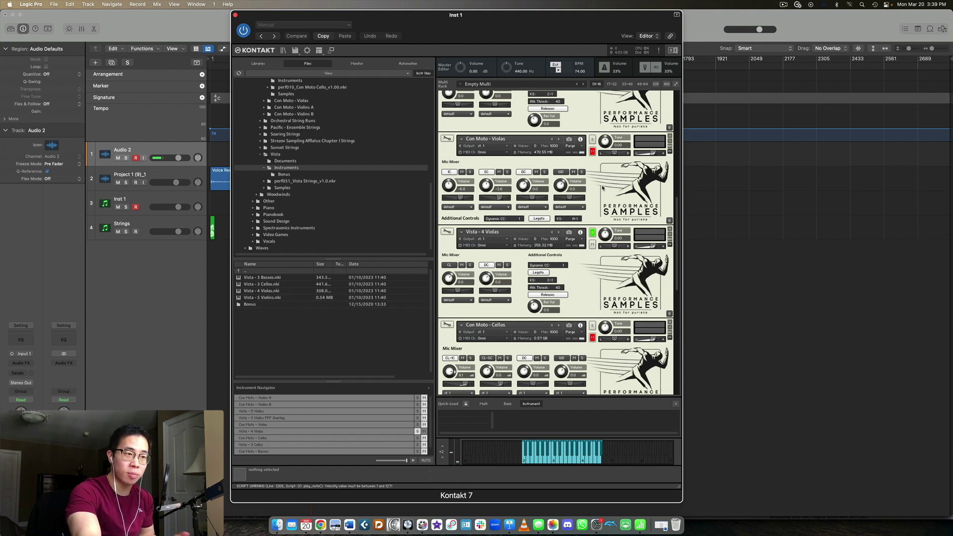
# - Solo the two cello patches one after the other, Con Moto - Cellos first and Vista - 3 Cellos second
pyautogui.scroll(-2, 605, 186)
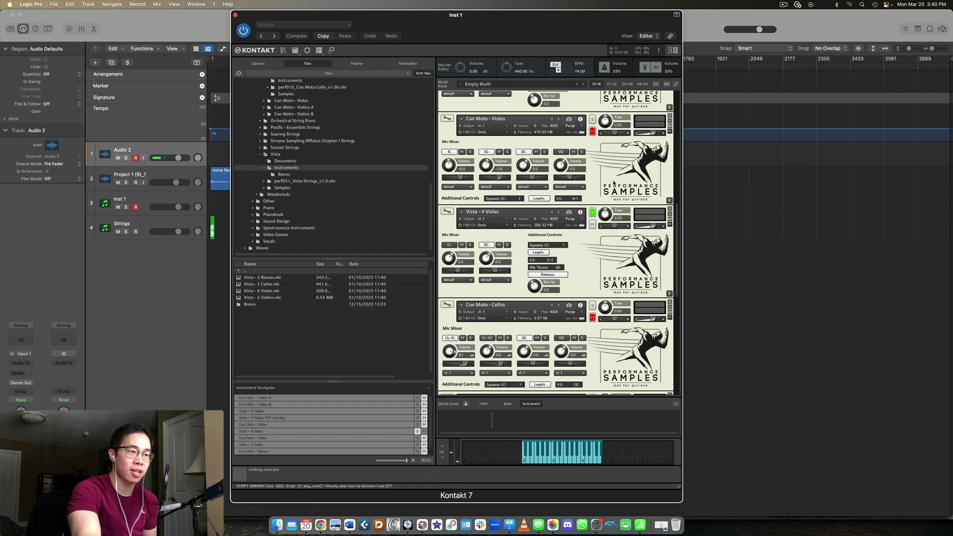
pyautogui.scroll(-2, 614, 184)
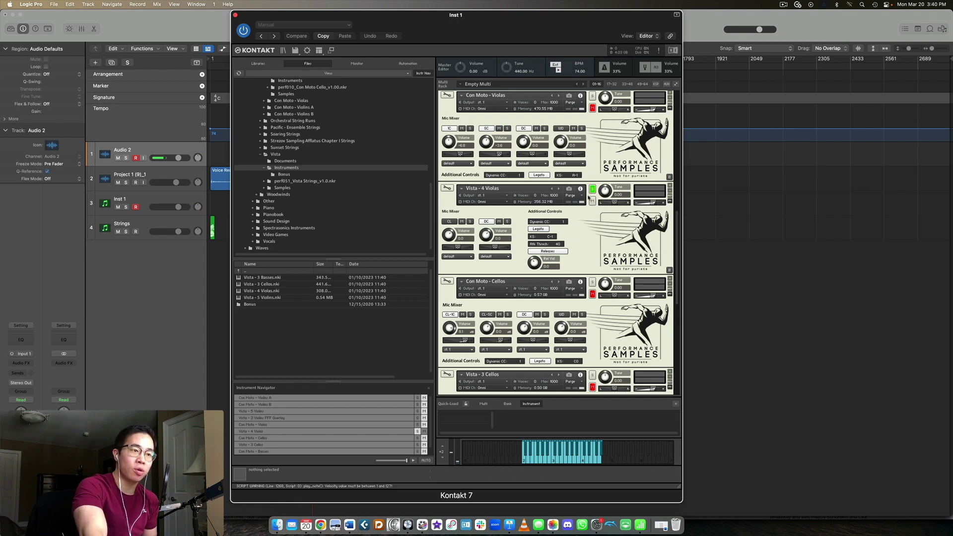
pyautogui.scroll(2, 614, 189)
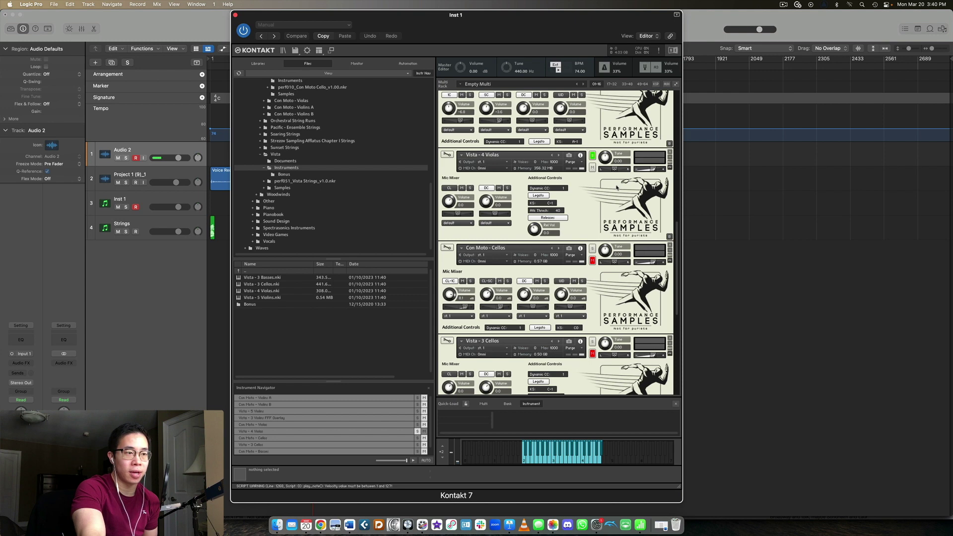
pyautogui.scroll(-3, 617, 187)
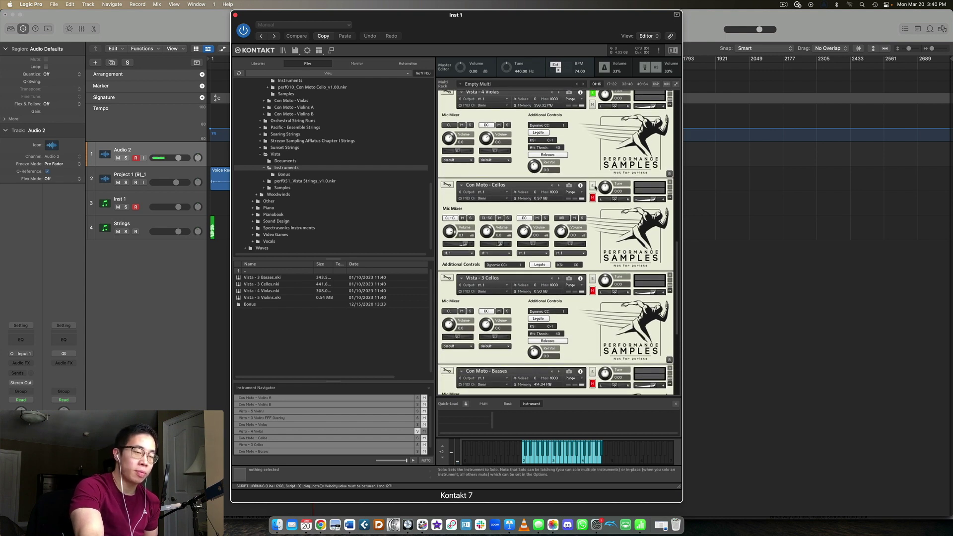
pyautogui.click(592, 185)
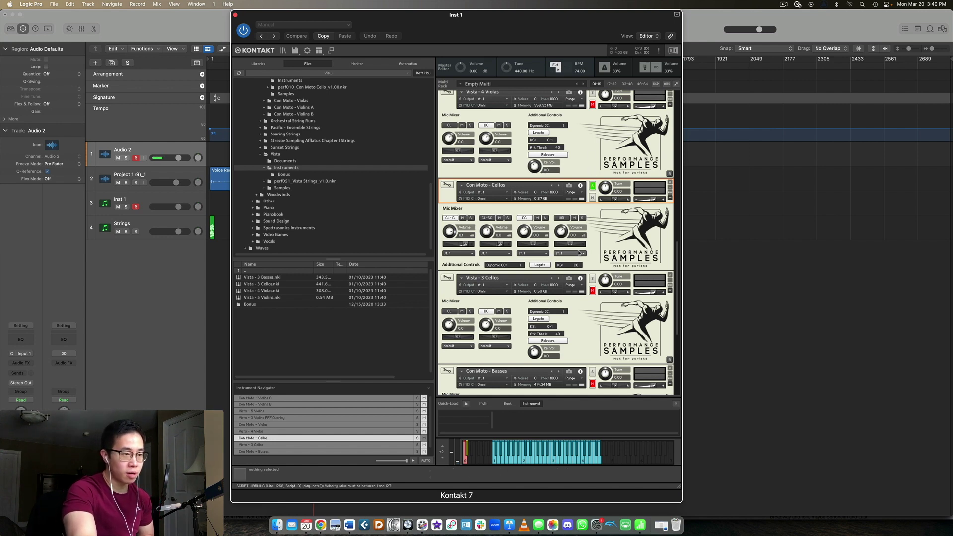
pyautogui.scroll(-2, 578, 228)
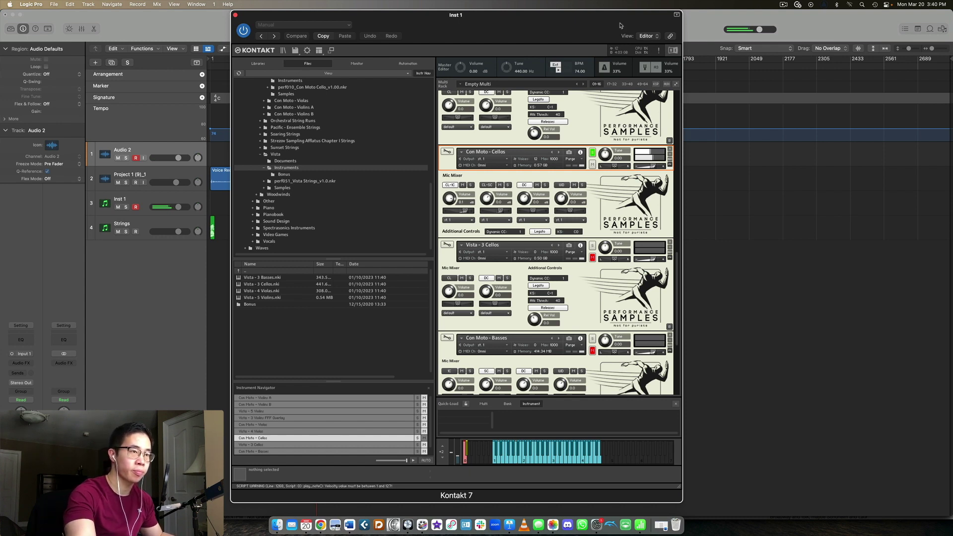
pyautogui.moveTo(620, 24); pyautogui.dragTo(622, 25)
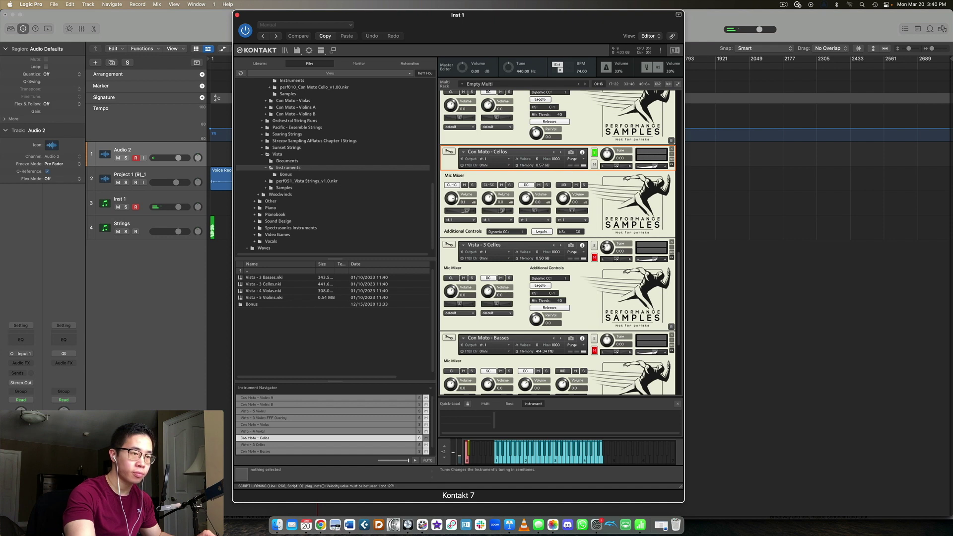
pyautogui.click(594, 246)
# - Solo the two bass patches one after the other, Con Moto - Basses first and Vista - 3 Basses second
pyautogui.scroll(-4, 603, 243)
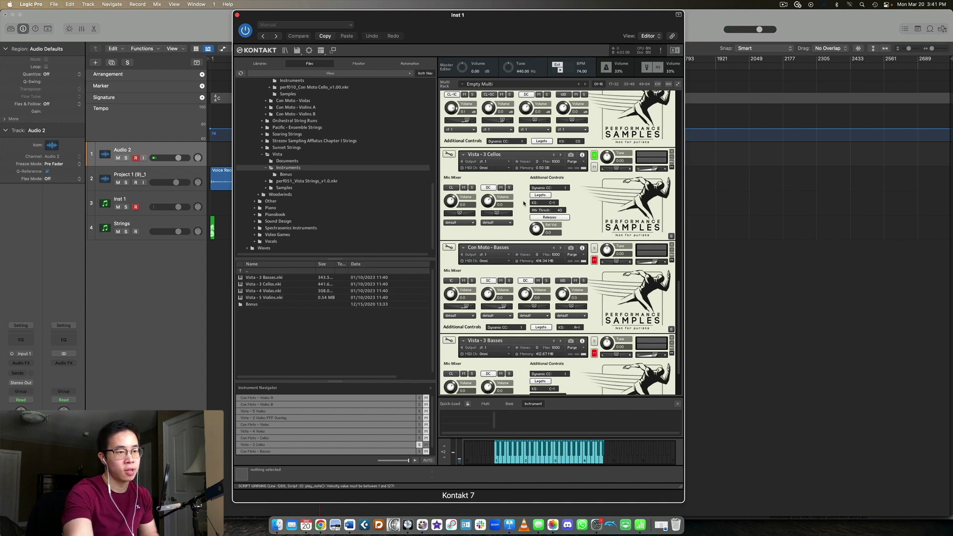
pyautogui.scroll(3, 586, 216)
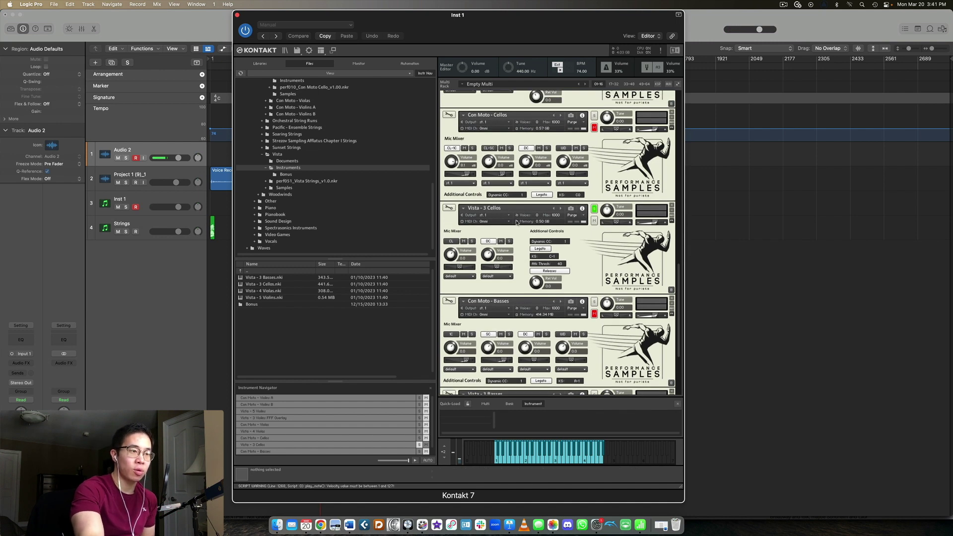
pyautogui.scroll(1, 503, 211)
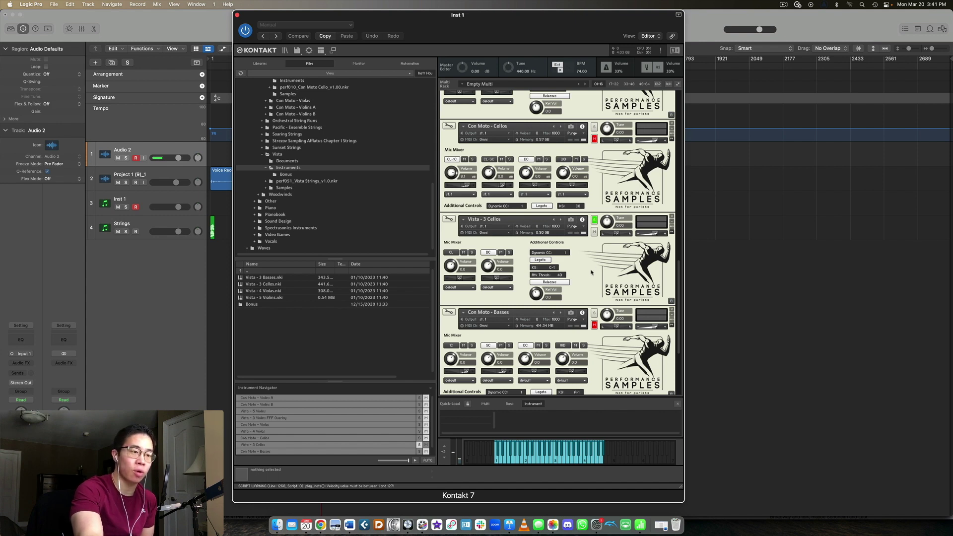
pyautogui.scroll(10, 597, 265)
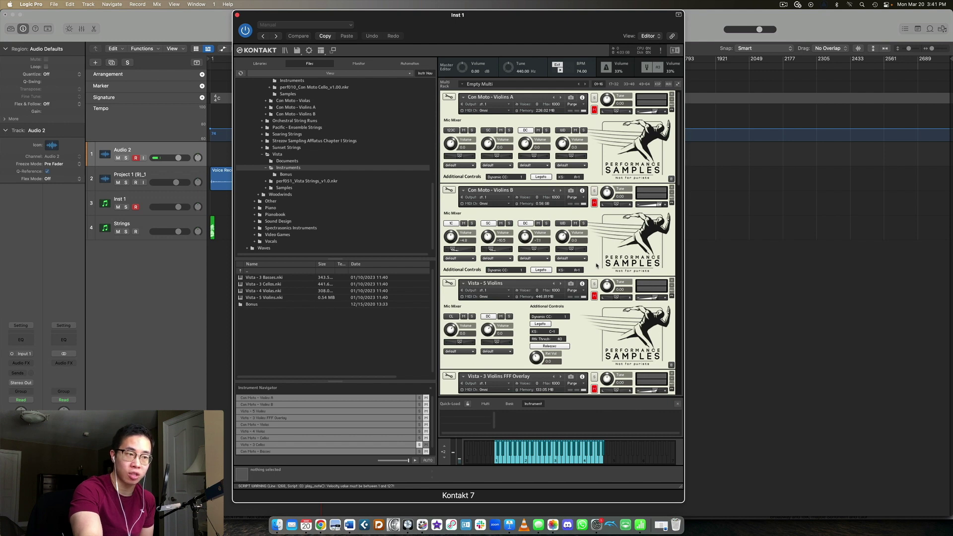
pyautogui.scroll(-5, 597, 266)
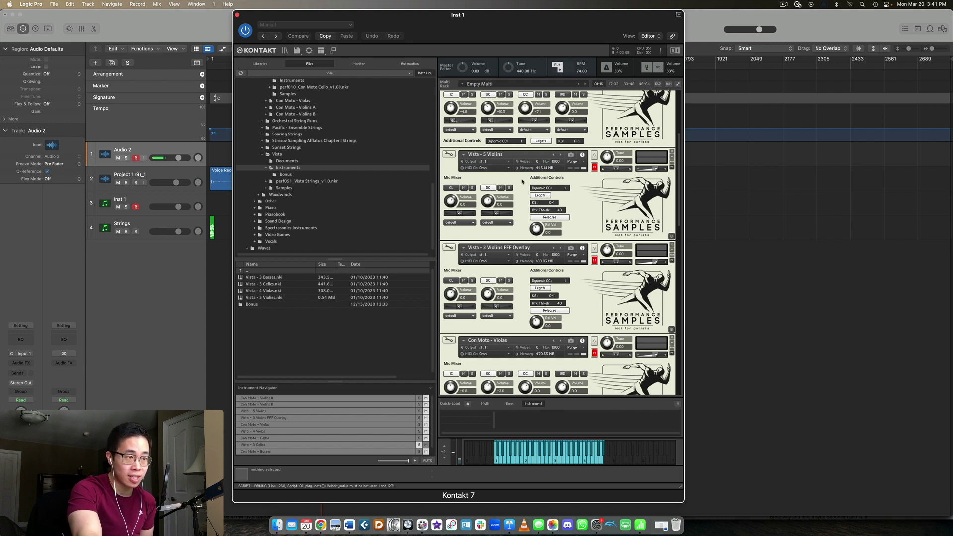
pyautogui.scroll(2, 538, 188)
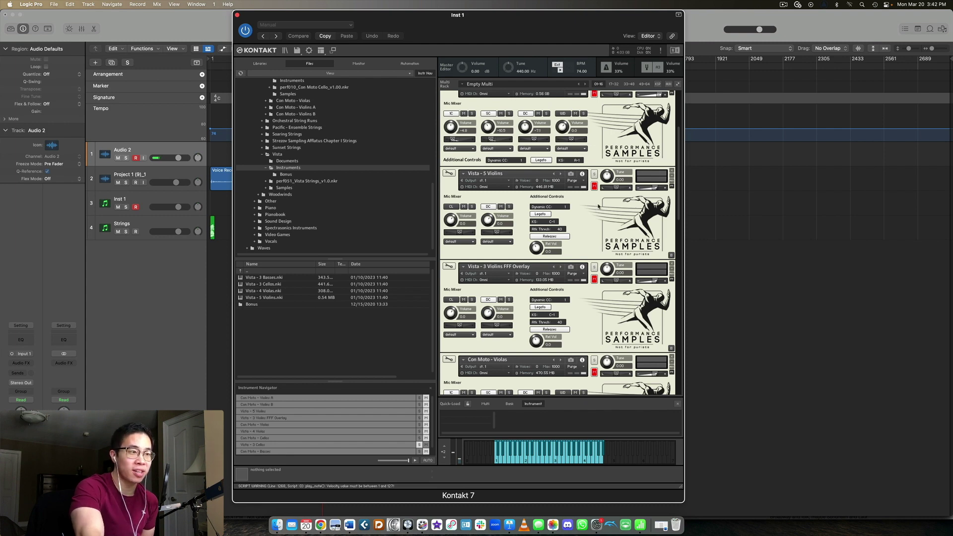
pyautogui.scroll(-15, 603, 206)
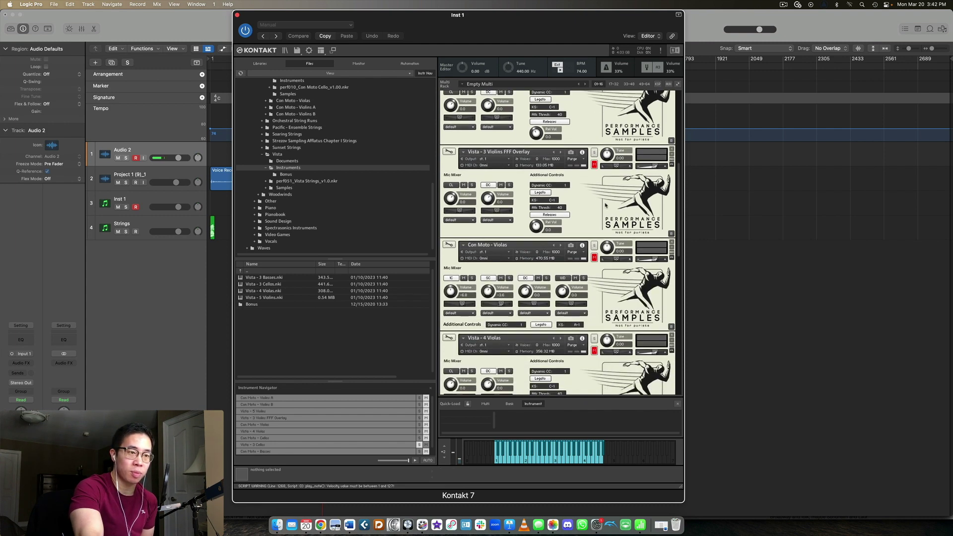
pyautogui.scroll(-10, 605, 205)
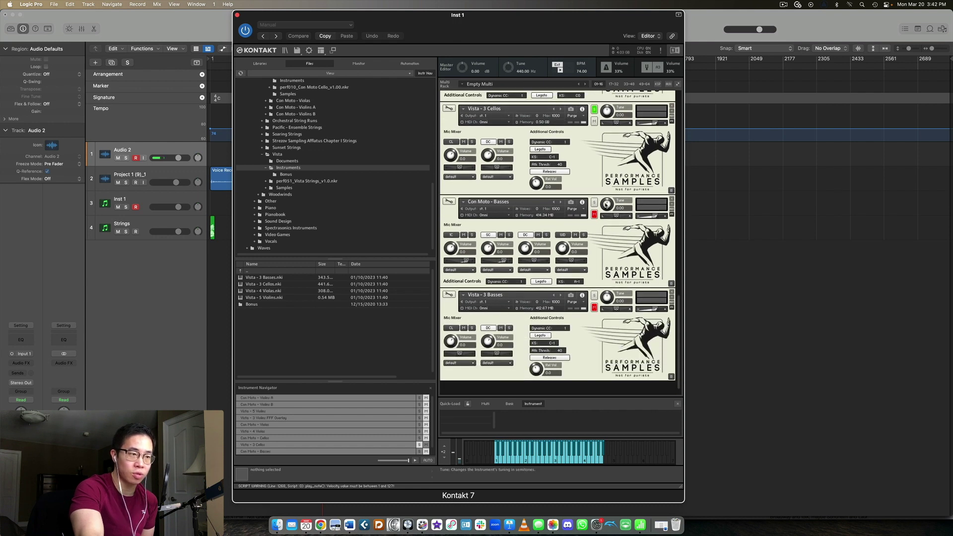
pyautogui.click(594, 189)
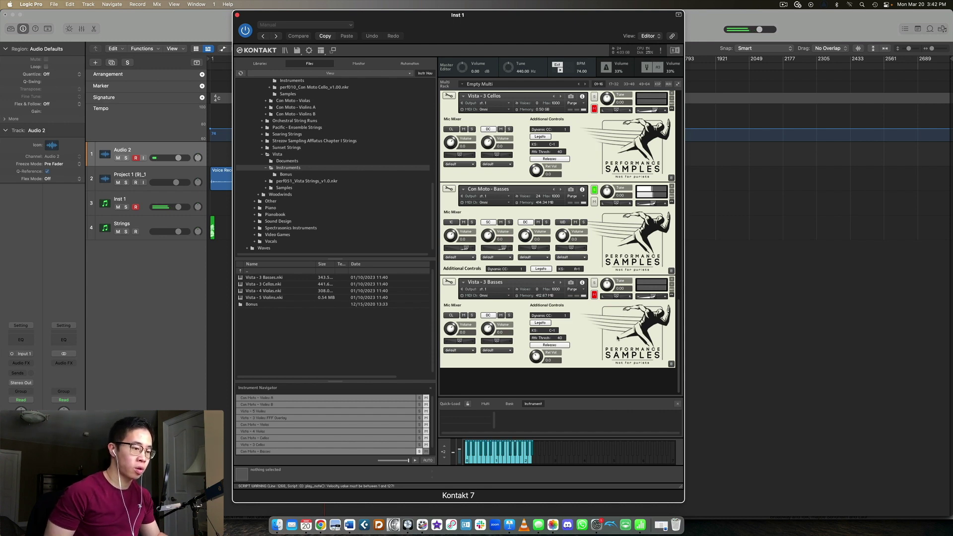
pyautogui.click(594, 283)
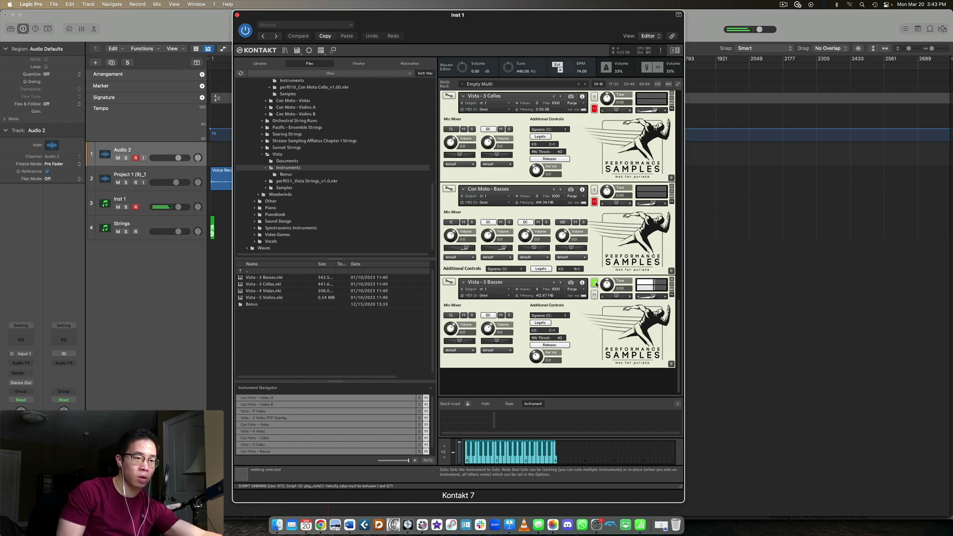
# - Look over the loaded Con Moto and Vista patches in the multi rack, from the violins down to the basses and back
pyautogui.scroll(10, 620, 206)
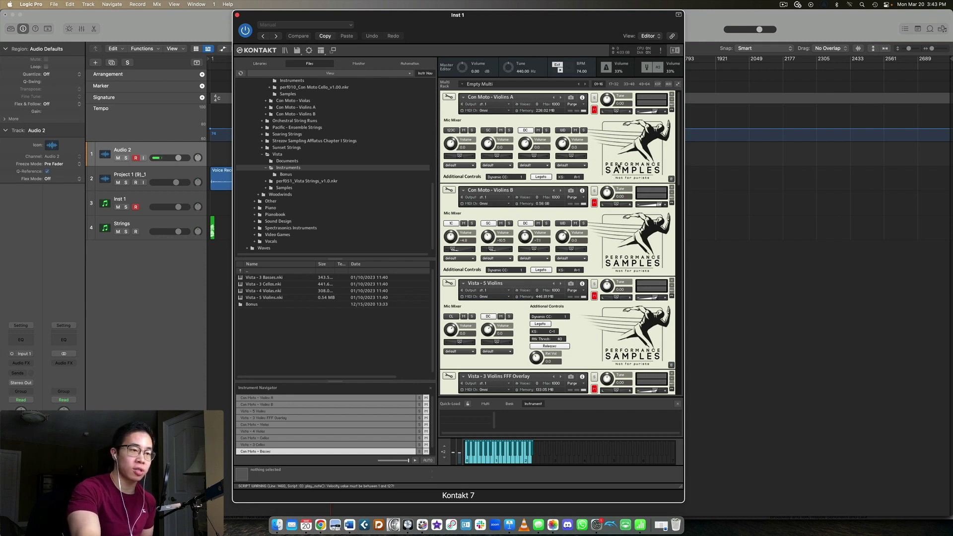
pyautogui.scroll(-5, 620, 198)
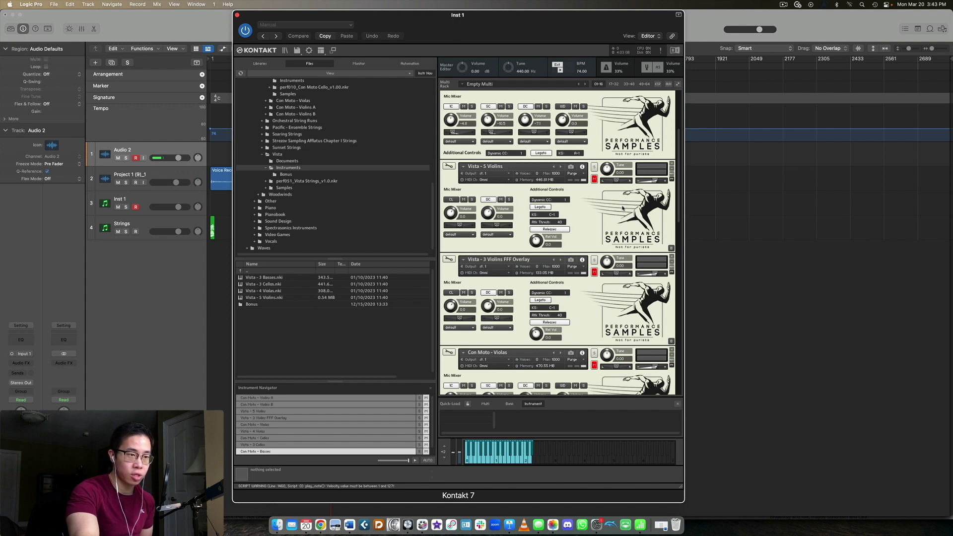
pyautogui.scroll(5, 611, 211)
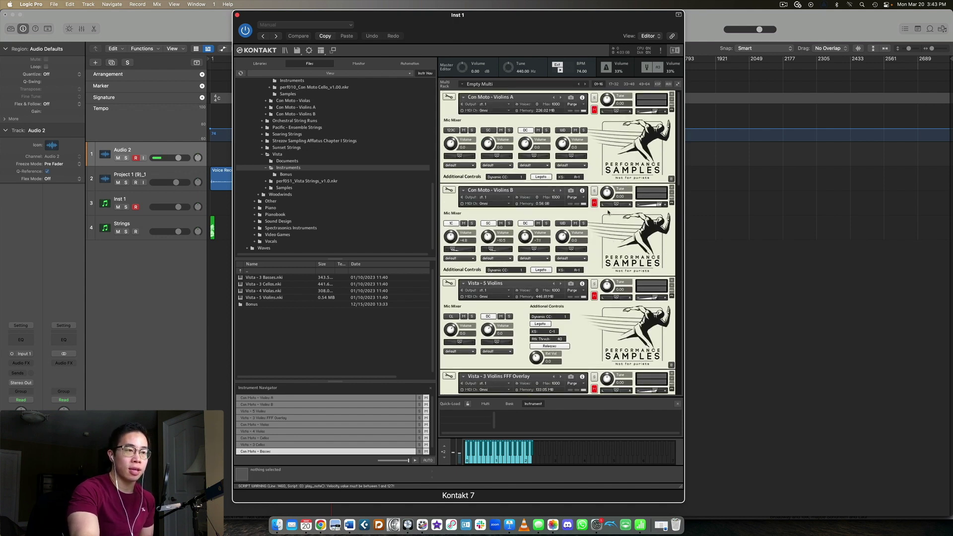
pyautogui.scroll(-15, 608, 213)
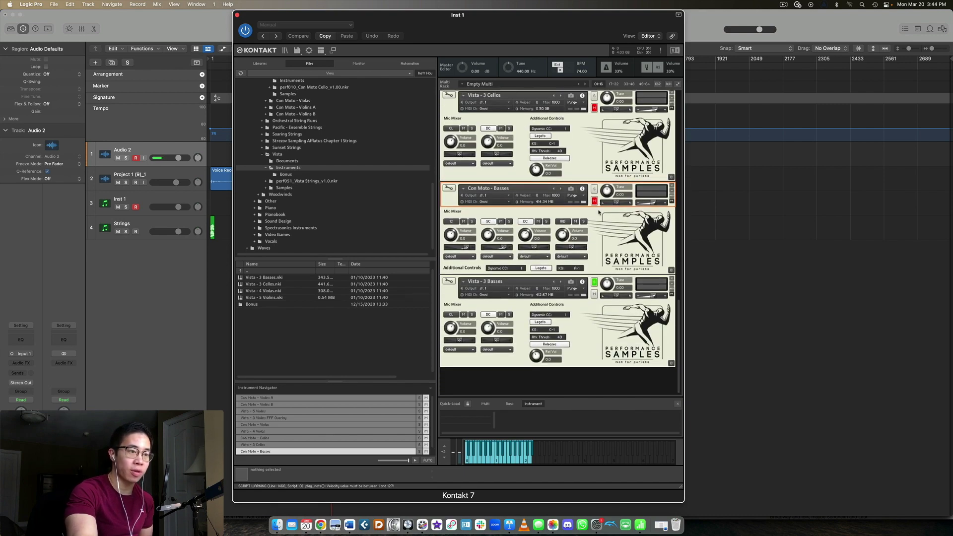
pyautogui.scroll(10, 605, 171)
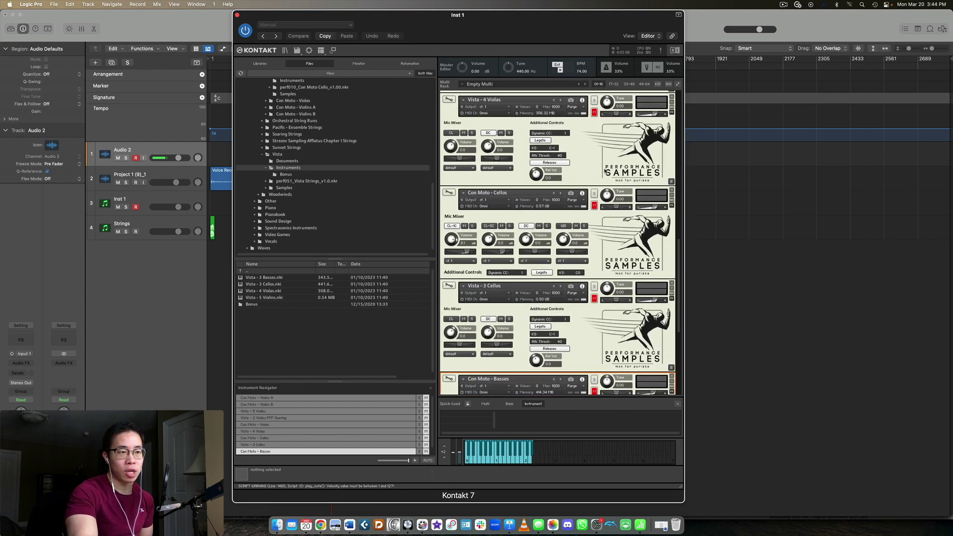
pyautogui.scroll(5, 605, 169)
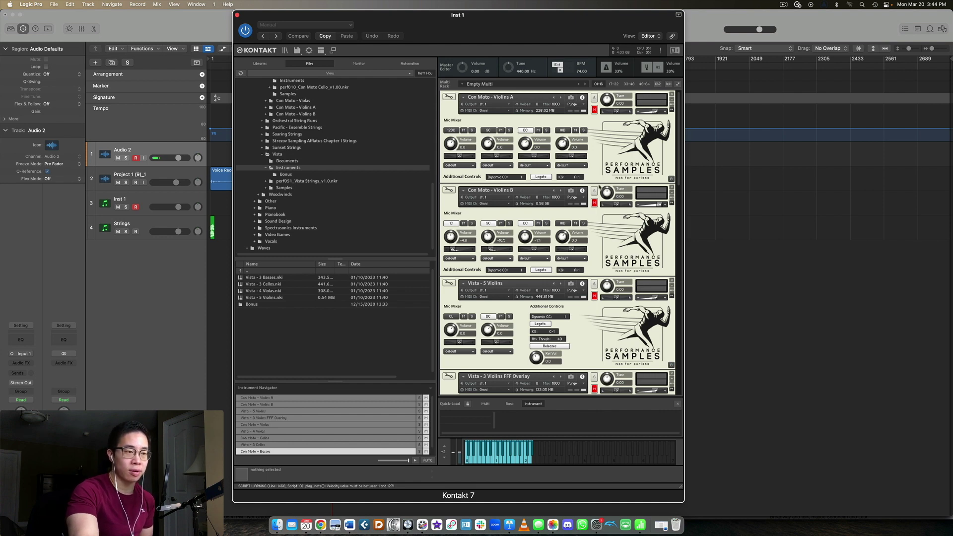
pyautogui.scroll(-3, 601, 180)
pyautogui.scroll(-1, 598, 185)
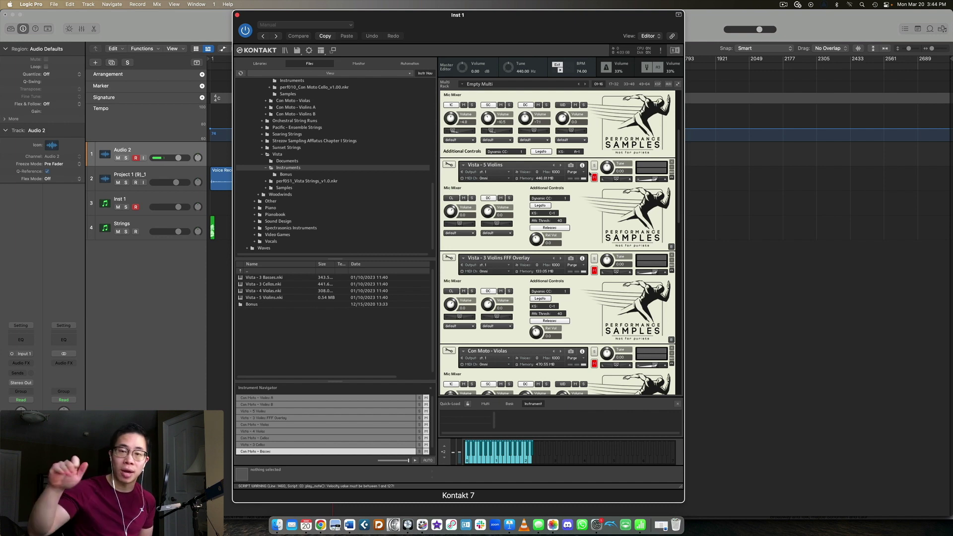
pyautogui.scroll(3, 664, 135)
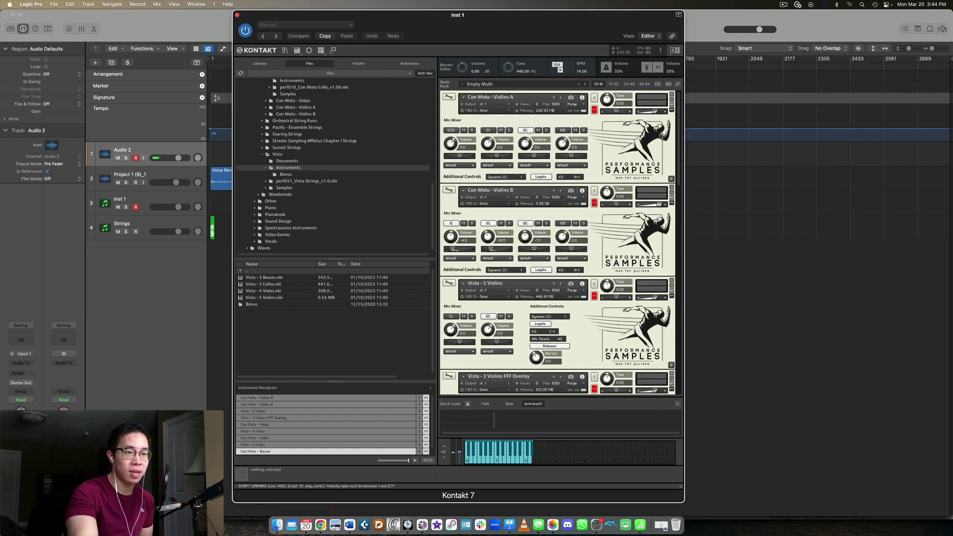
pyautogui.moveTo(680, 165); pyautogui.dragTo(707, 120)
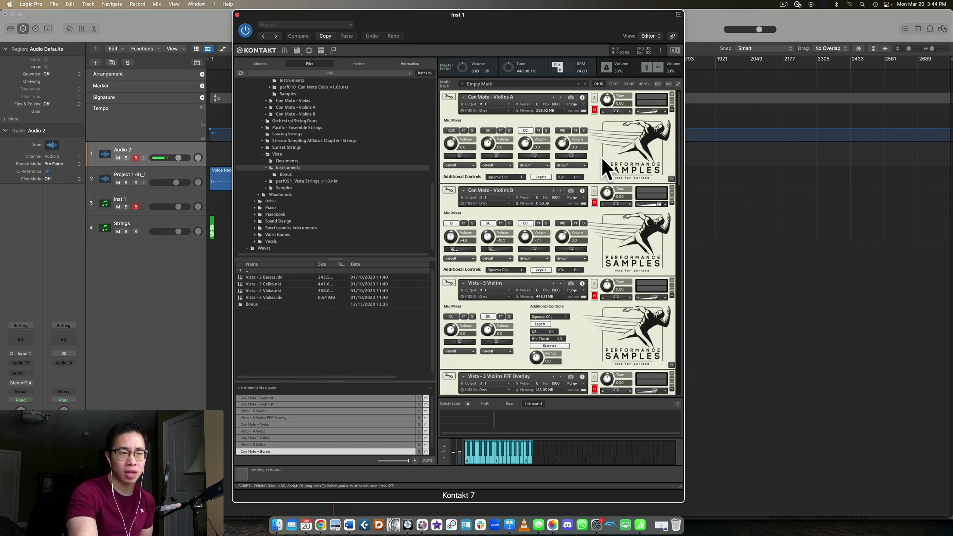